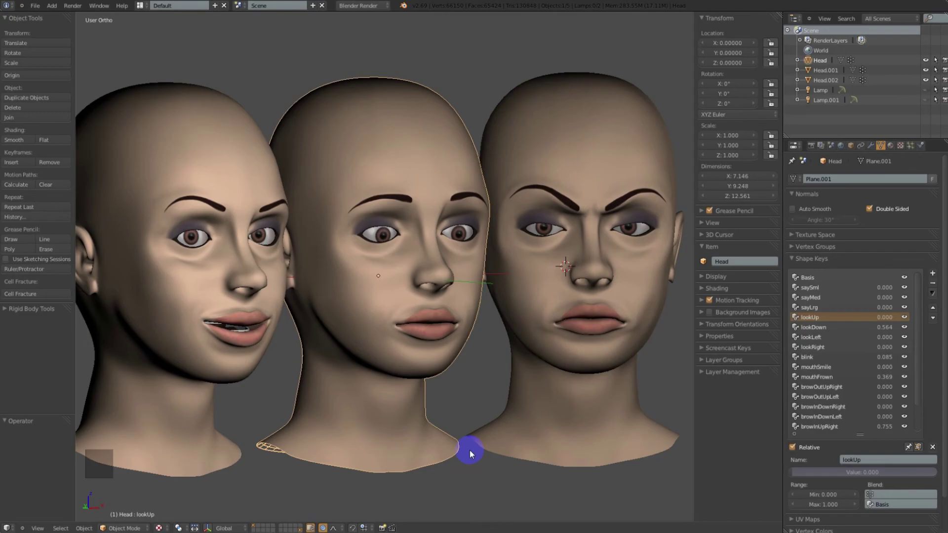
pyautogui.click(882, 147)
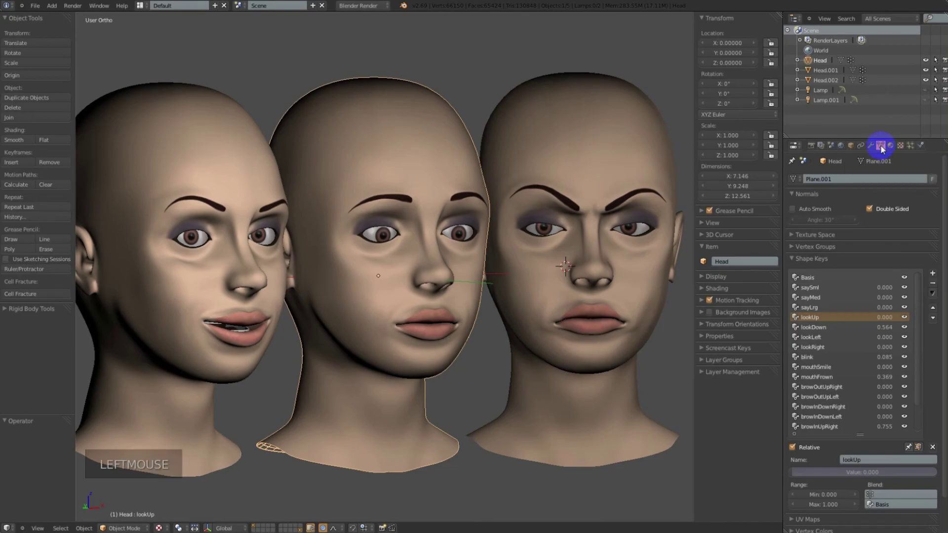
pyautogui.click(792, 258)
pyautogui.click(792, 258)
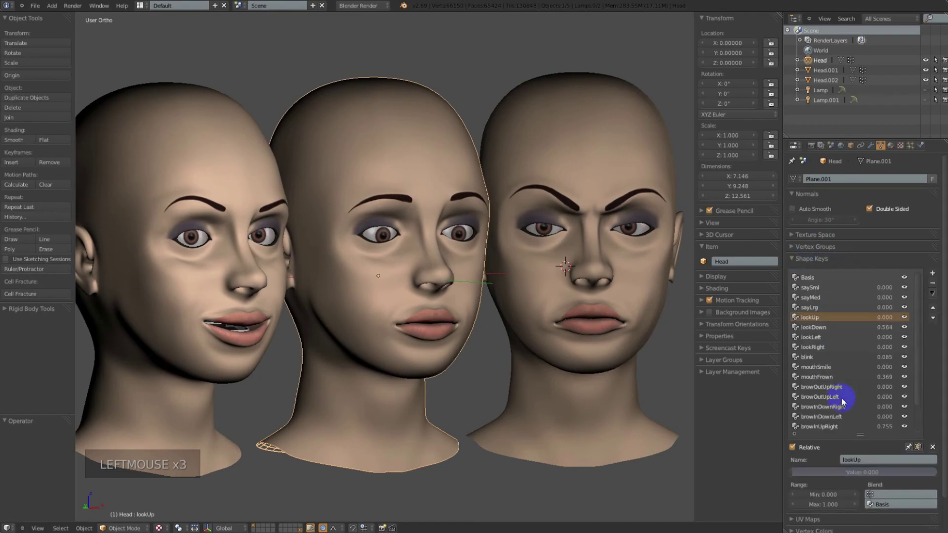
pyautogui.click(933, 293)
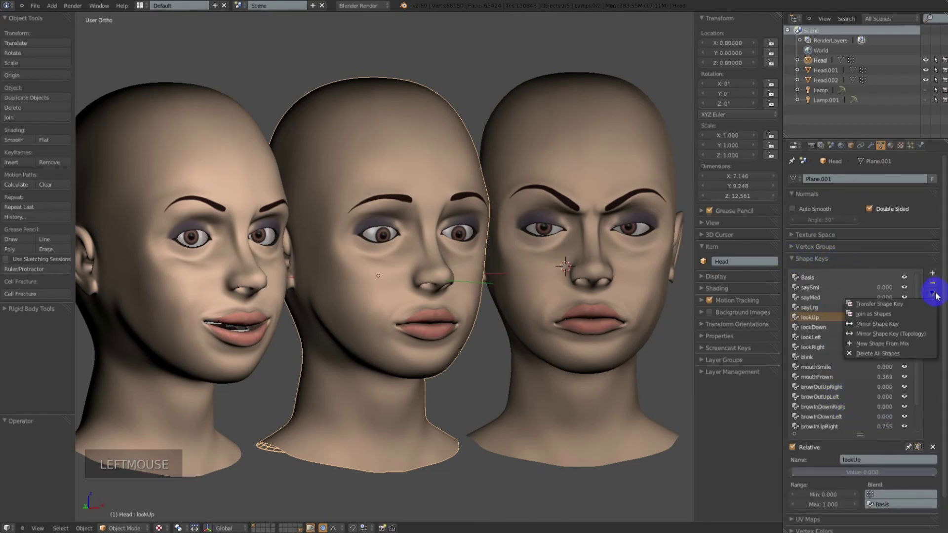
pyautogui.click(878, 353)
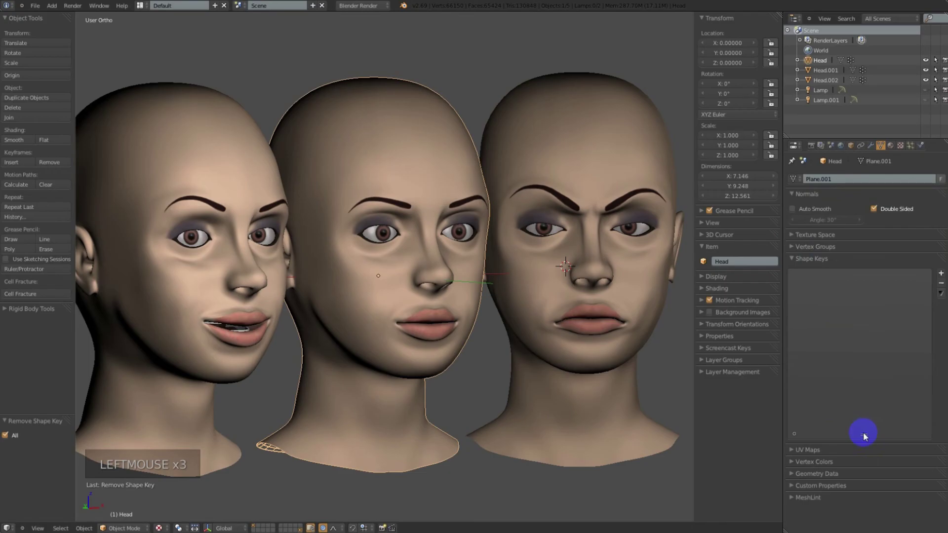
pyautogui.hotkey('ctrl', 'z')
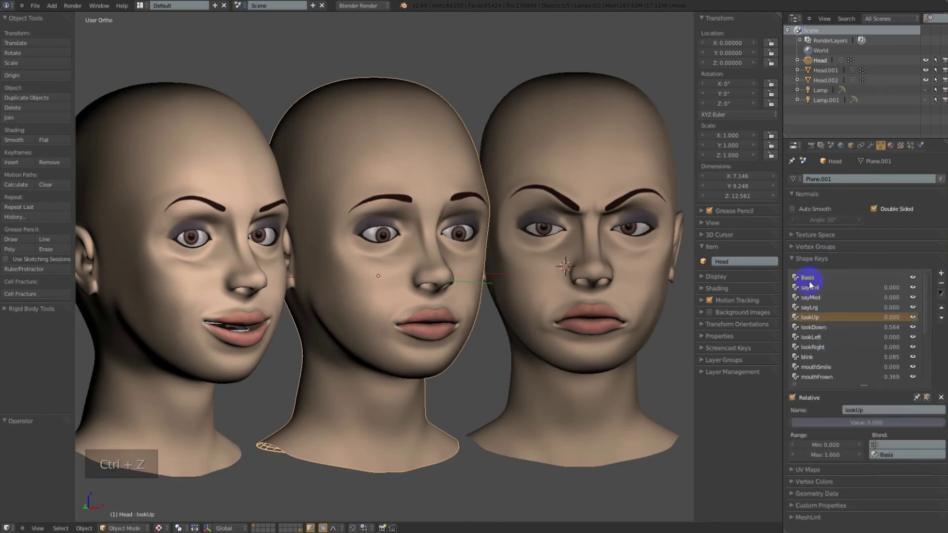
# - Drag the Head's shape key list taller to show more keys, then scroll through it
pyautogui.click(865, 385)
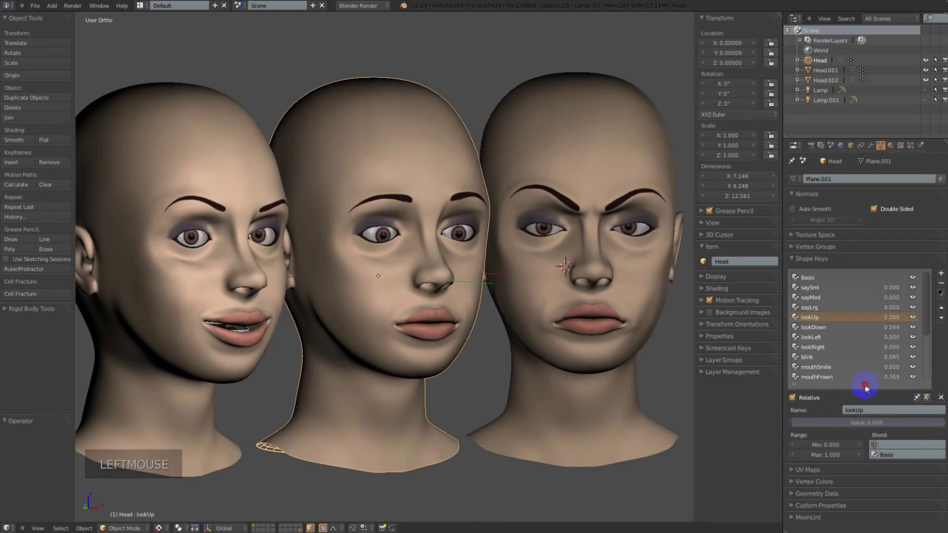
pyautogui.moveTo(865, 388)
pyautogui.mouseDown()
pyautogui.moveTo(855, 498)
pyautogui.moveTo(849, 393)
pyautogui.mouseUp()
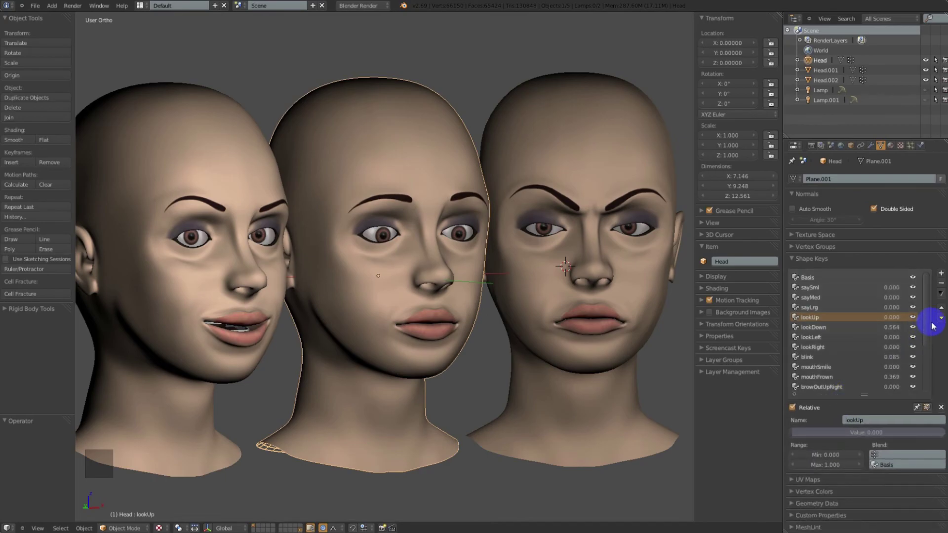
pyautogui.moveTo(927, 310)
pyautogui.mouseDown()
pyautogui.moveTo(925, 356)
pyautogui.moveTo(925, 302)
pyautogui.mouseUp()
pyautogui.click(941, 274)
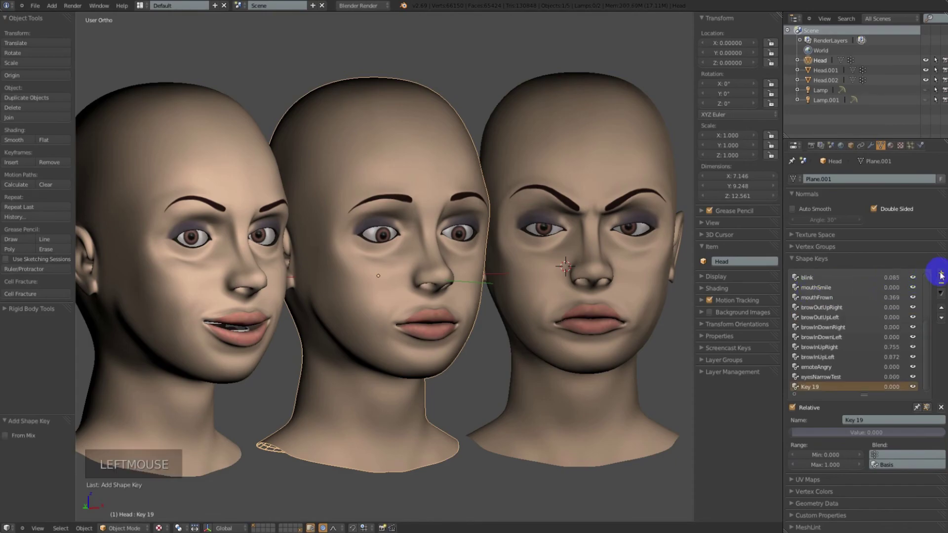
pyautogui.click(864, 420)
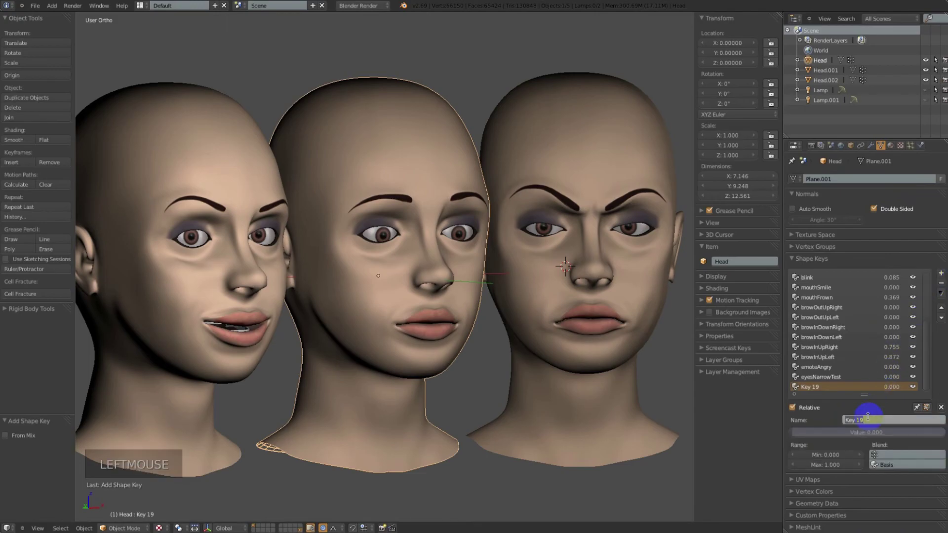
pyautogui.write('newname')
pyautogui.press('Return')
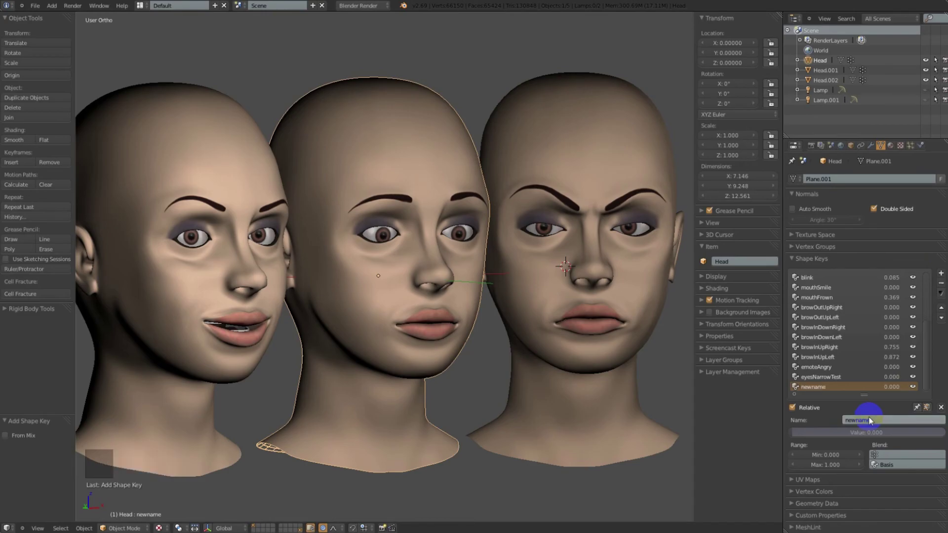
pyautogui.click(941, 284)
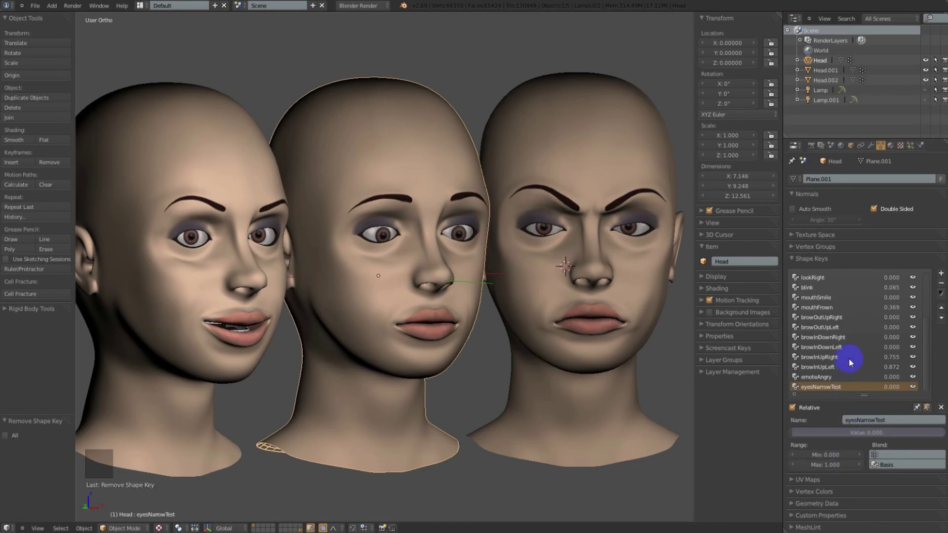
# - Mute blink, drag its value to 0.174, unmute it, and scroll the list back to the top
pyautogui.click(913, 288)
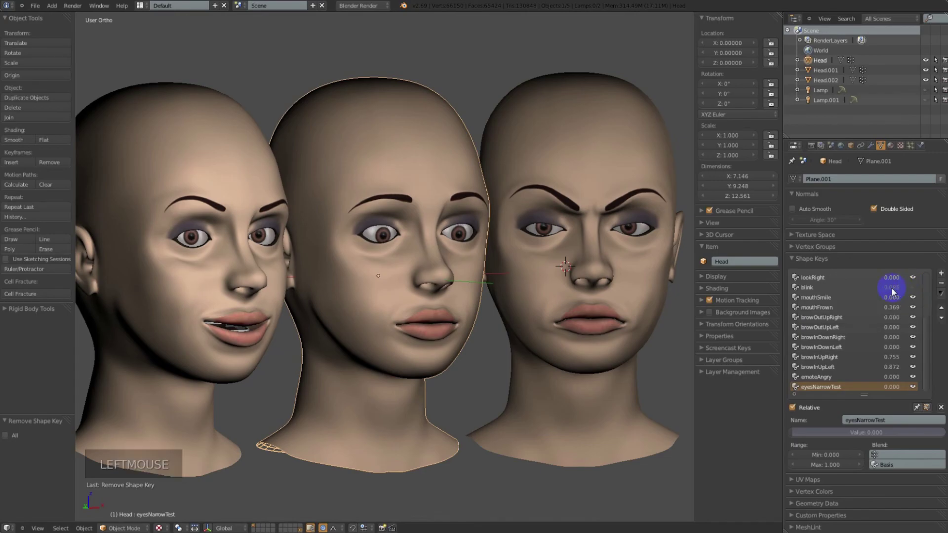
pyautogui.moveTo(892, 292)
pyautogui.mouseDown()
pyautogui.moveTo(903, 290)
pyautogui.moveTo(875, 289)
pyautogui.mouseUp()
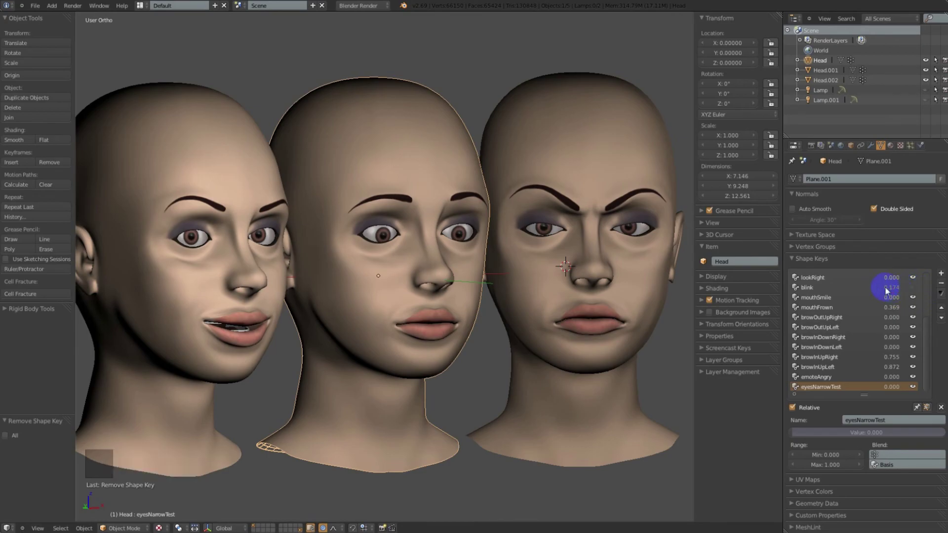
pyautogui.click(914, 288)
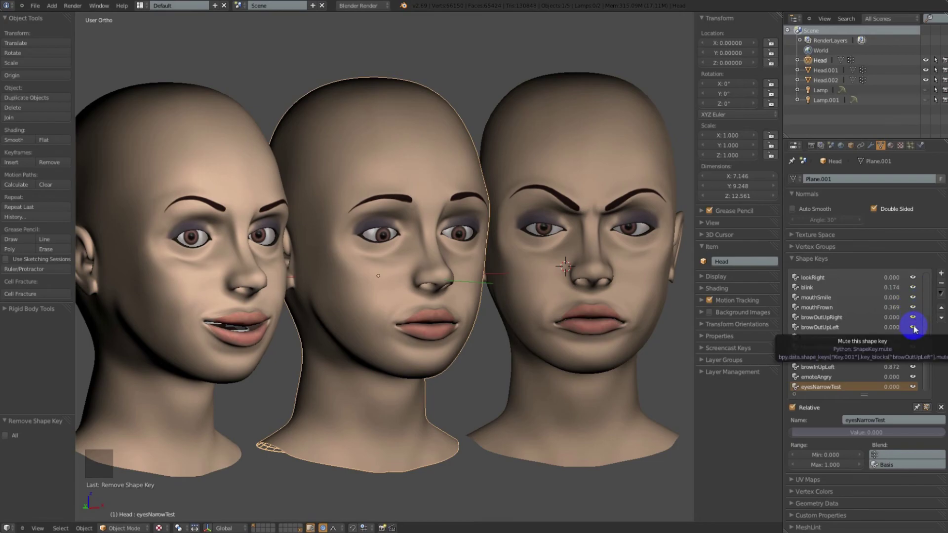
pyautogui.moveTo(926, 323); pyautogui.dragTo(924, 274)
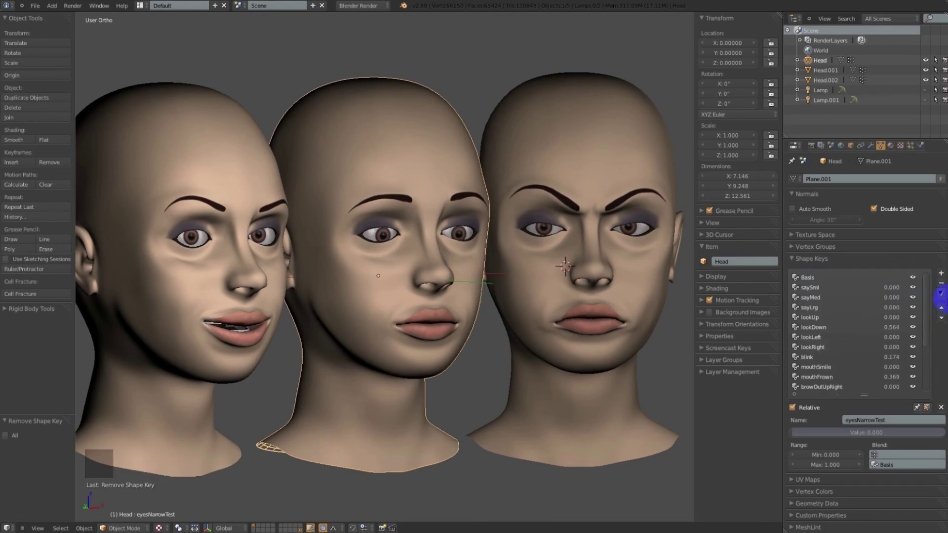
pyautogui.click(941, 293)
pyautogui.click(906, 354)
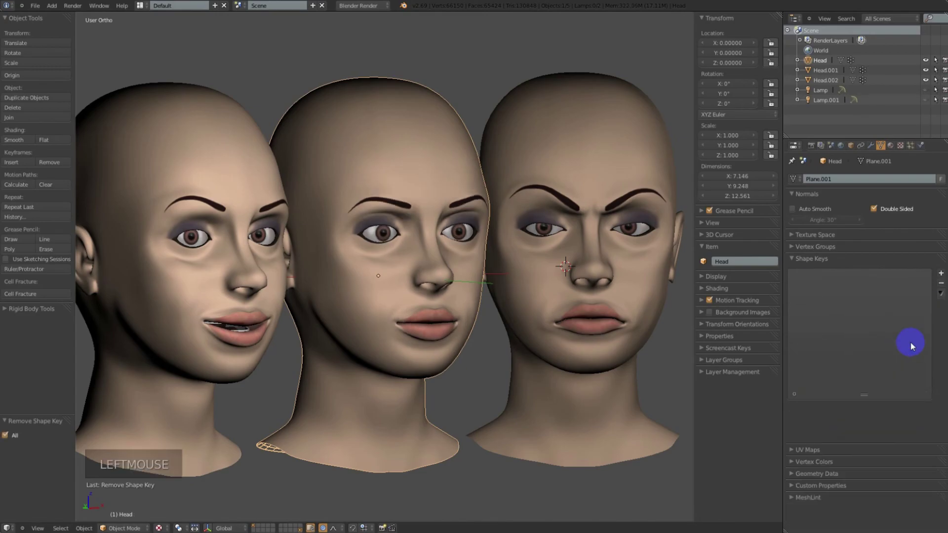
pyautogui.click(941, 274)
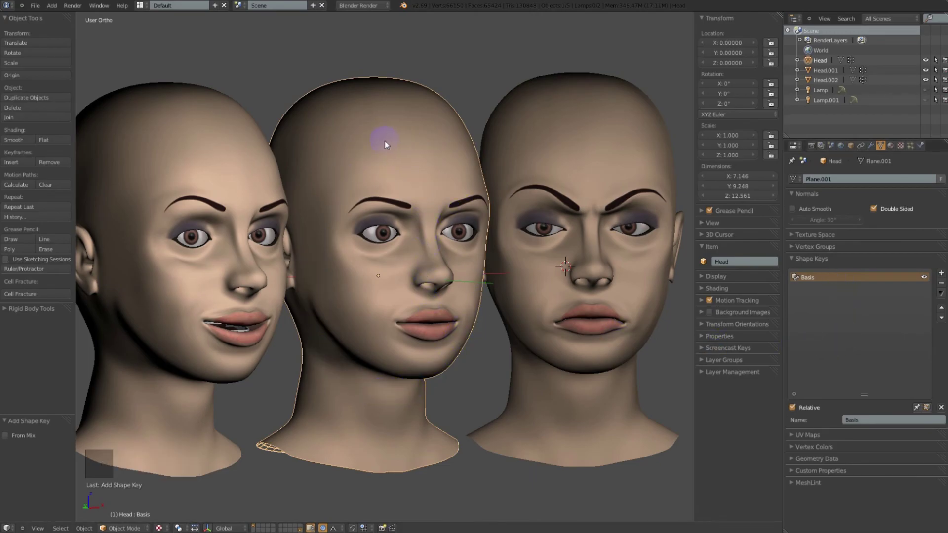
pyautogui.hotkey('ctrl', 'z')
pyautogui.hotkey('ctrl', 'z')
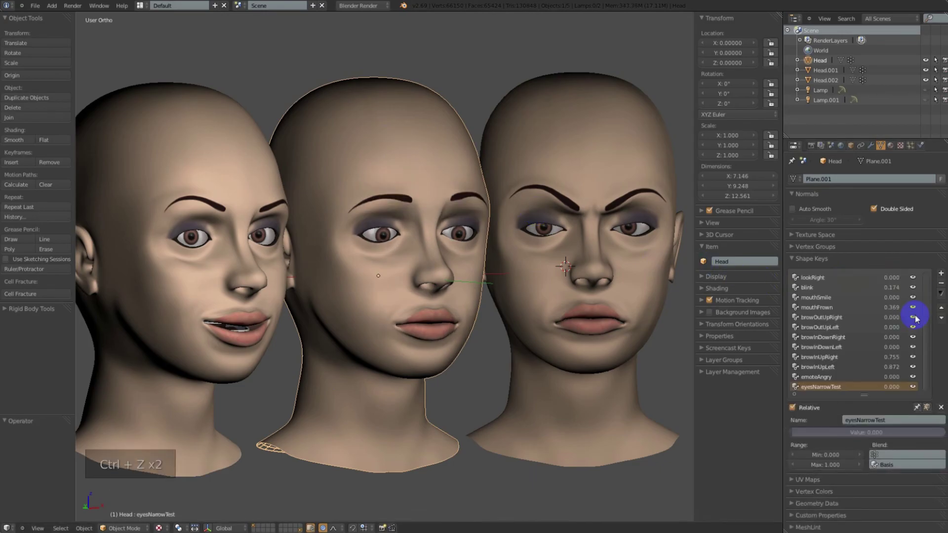
pyautogui.moveTo(924, 318); pyautogui.dragTo(924, 272)
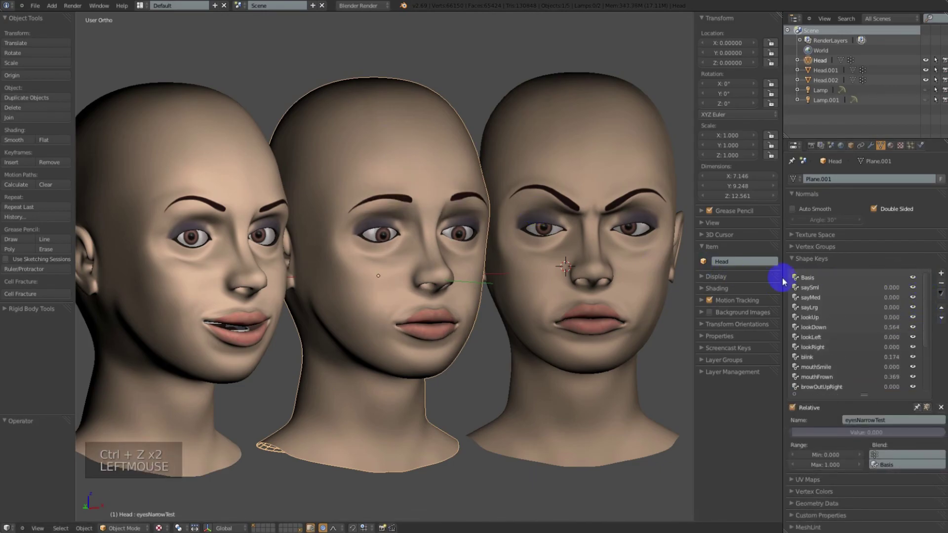
pyautogui.click(816, 277)
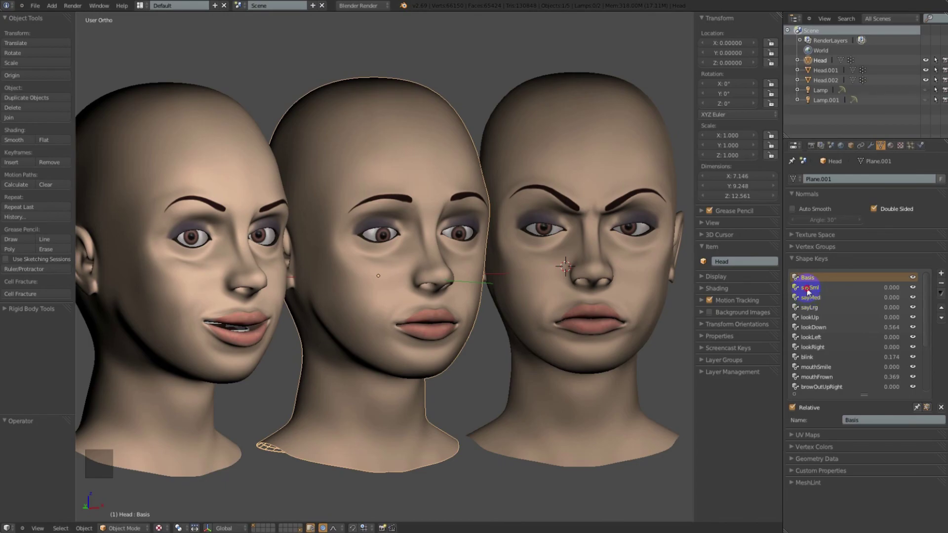
# - Select saySml, sayMed and sayLrg in turn, ending with lookUp as the active shape key
pyautogui.click(808, 291)
pyautogui.click(813, 298)
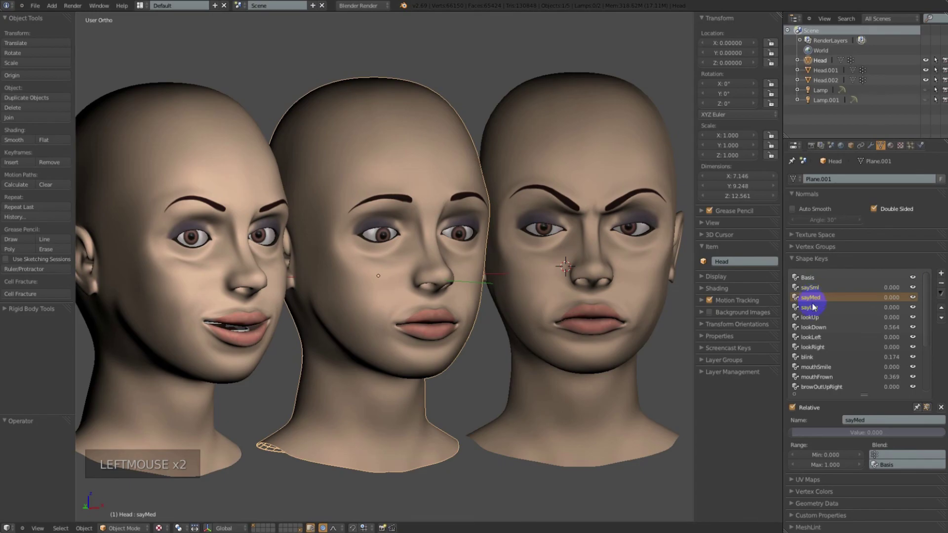
pyautogui.click(812, 307)
pyautogui.click(814, 317)
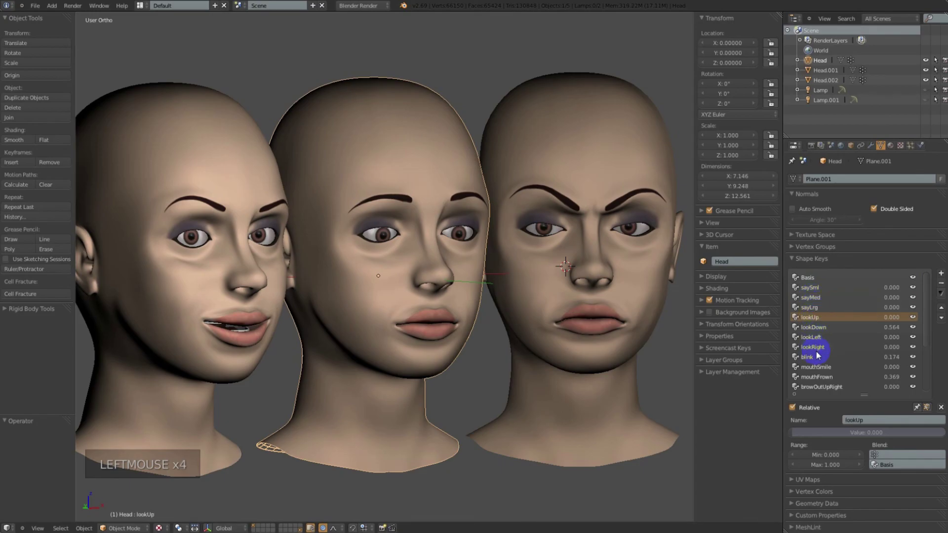
pyautogui.scroll(-3, 826, 369)
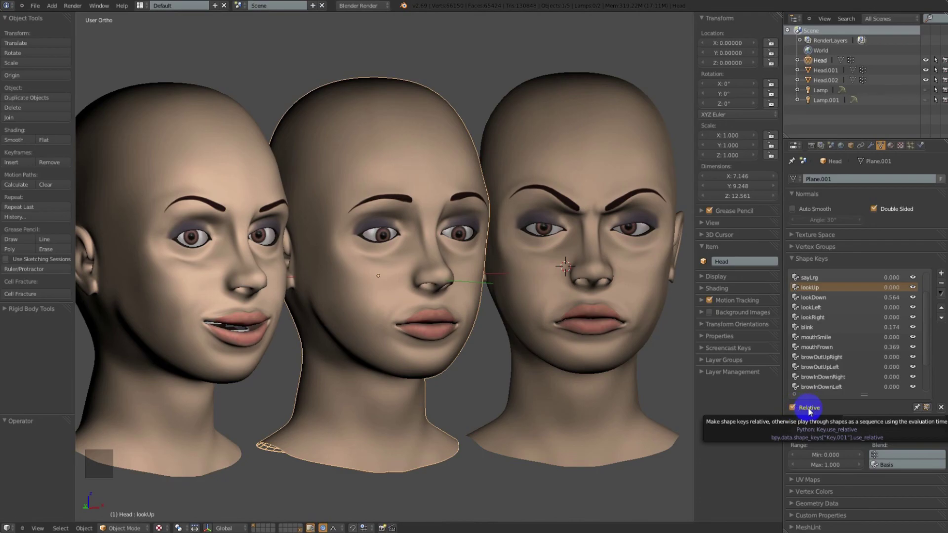
pyautogui.click(809, 289)
pyautogui.scroll(8, 816, 350)
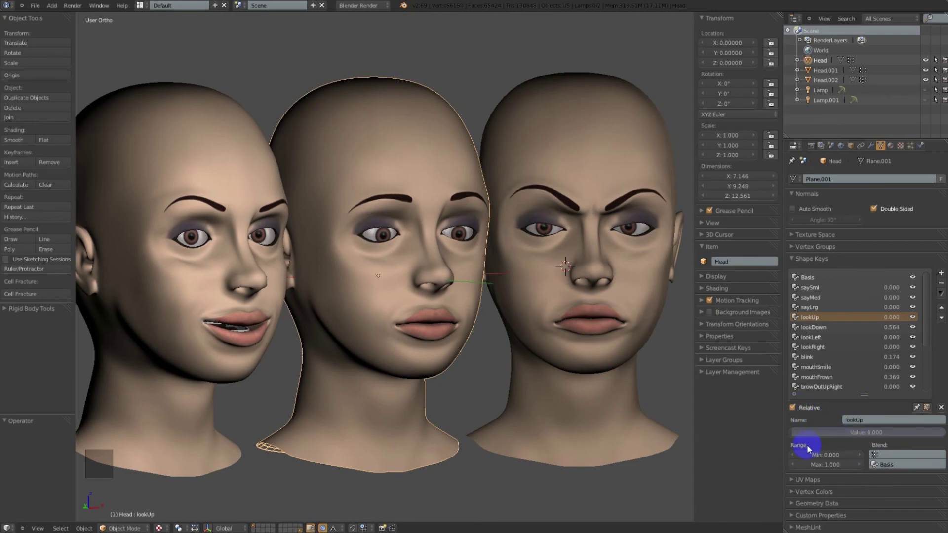
# - Set the lookUp shape key's value to 0.536 and pin the shape on the Head
pyautogui.moveTo(818, 431); pyautogui.dragTo(788, 432)
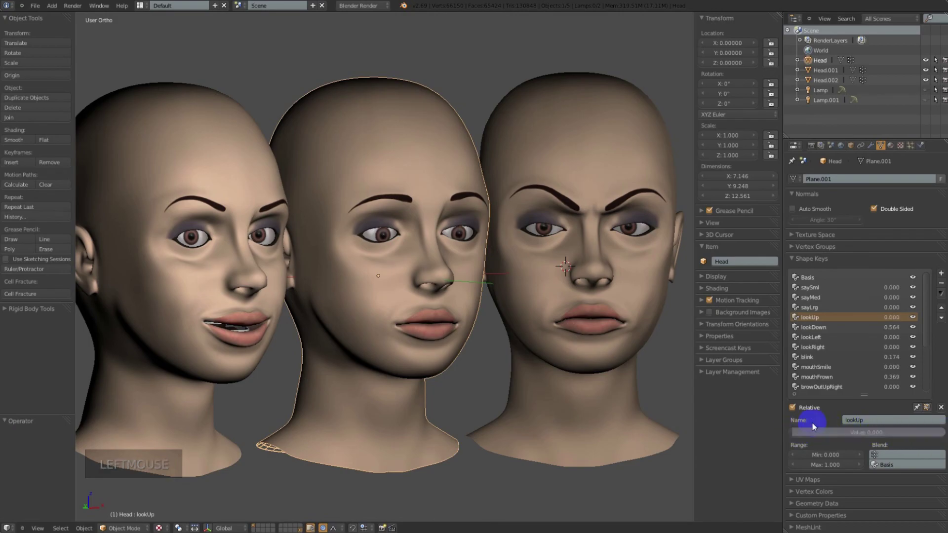
pyautogui.click(888, 317)
pyautogui.moveTo(887, 317)
pyautogui.mouseDown()
pyautogui.moveTo(909, 316)
pyautogui.moveTo(879, 317)
pyautogui.mouseUp()
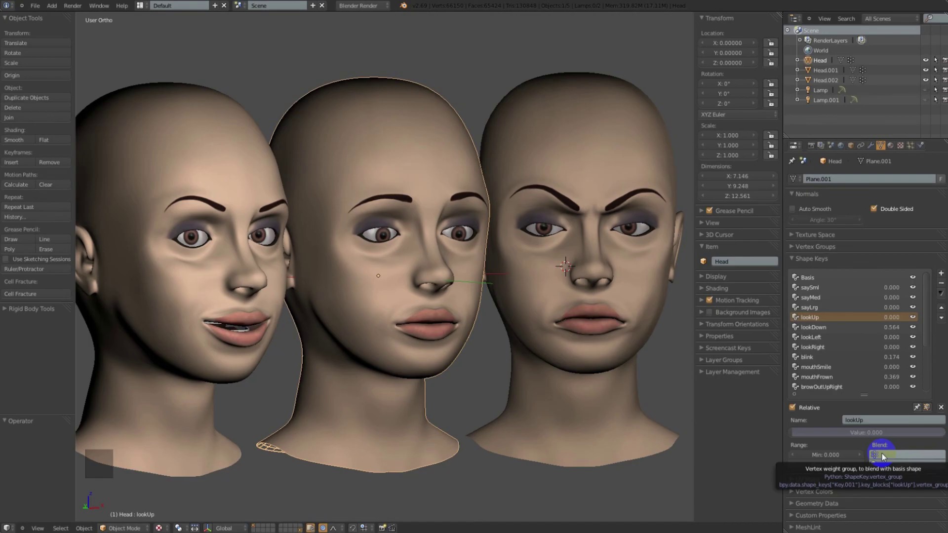
pyautogui.click(917, 408)
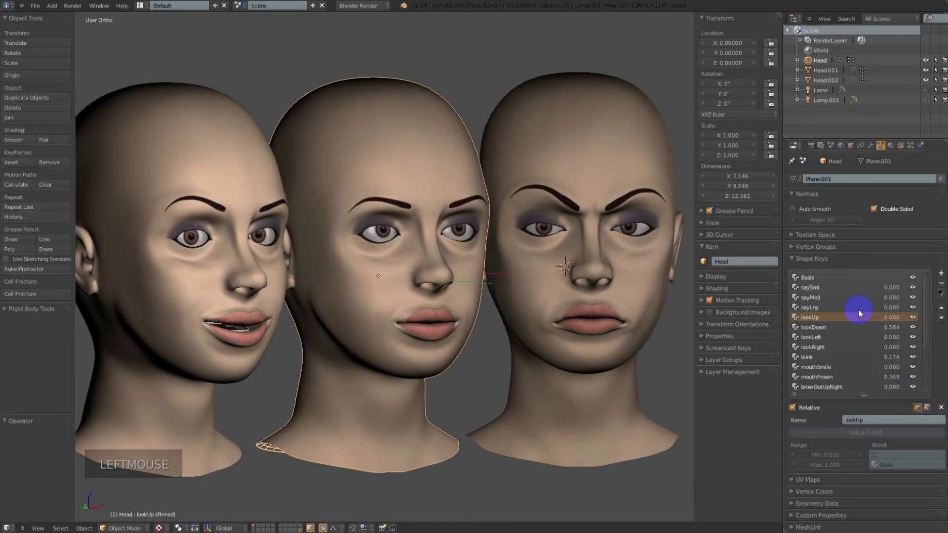
# - Preview saySml, sayMed, sayLrg, lookUp, lookDown, lookLeft, lookRight, blink, mouthSmile and mouthFrown in turn
pyautogui.click(814, 289)
pyautogui.click(815, 298)
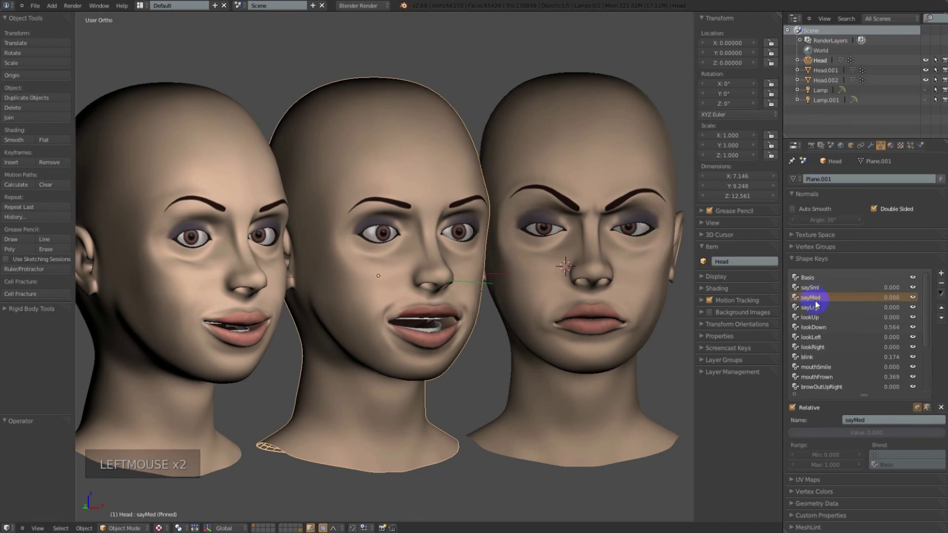
pyautogui.click(817, 308)
pyautogui.click(817, 317)
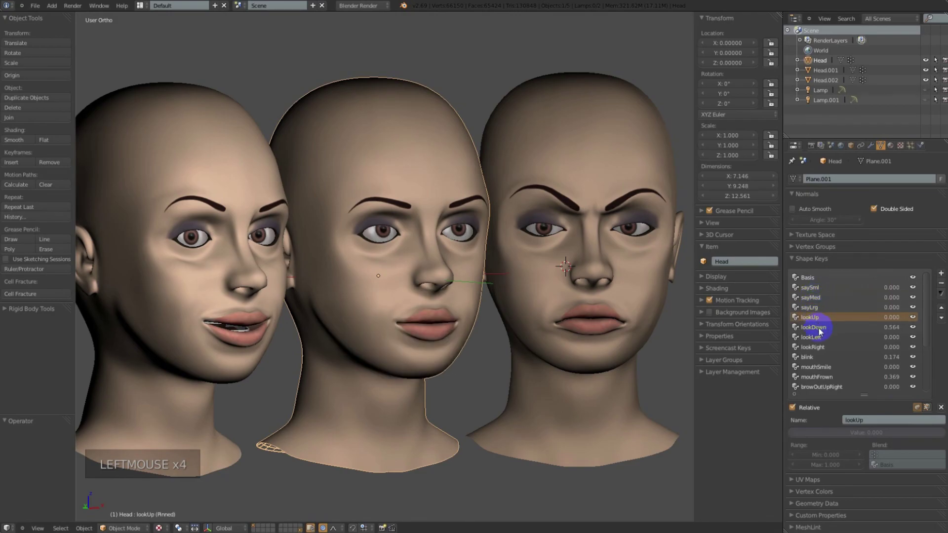
pyautogui.click(819, 328)
pyautogui.click(820, 337)
pyautogui.click(818, 347)
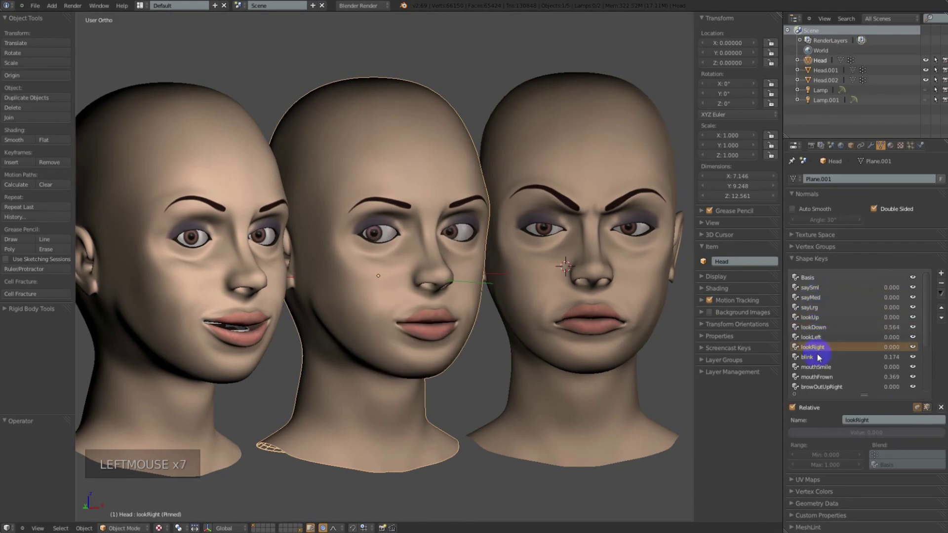
pyautogui.click(815, 357)
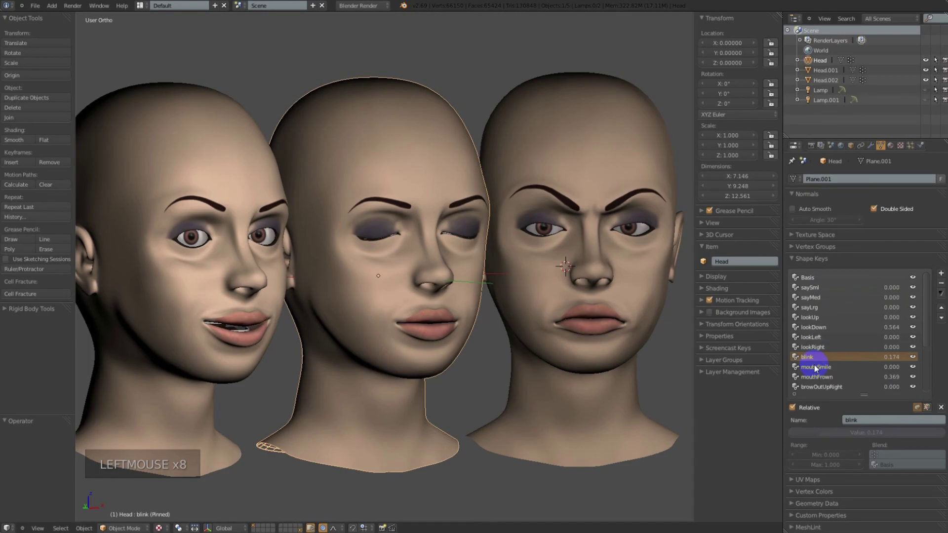
pyautogui.click(816, 367)
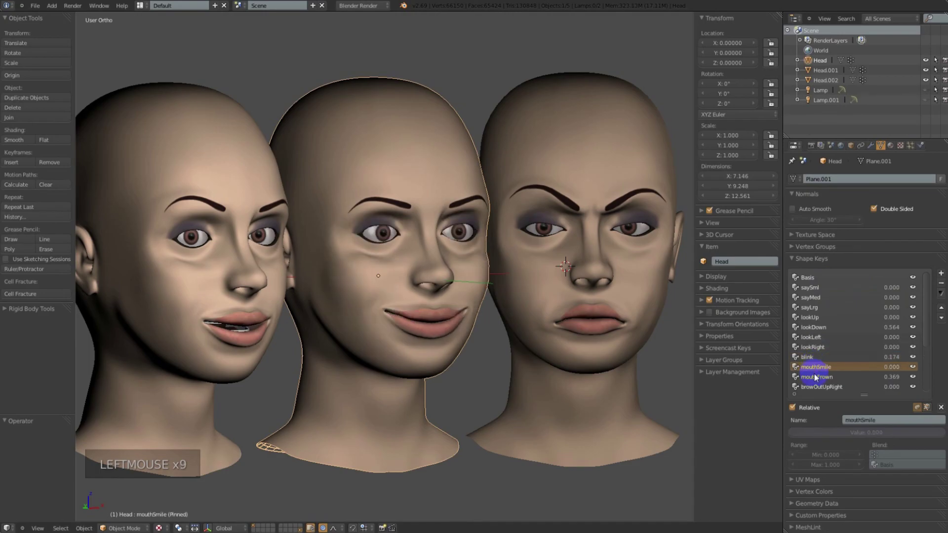
pyautogui.click(817, 378)
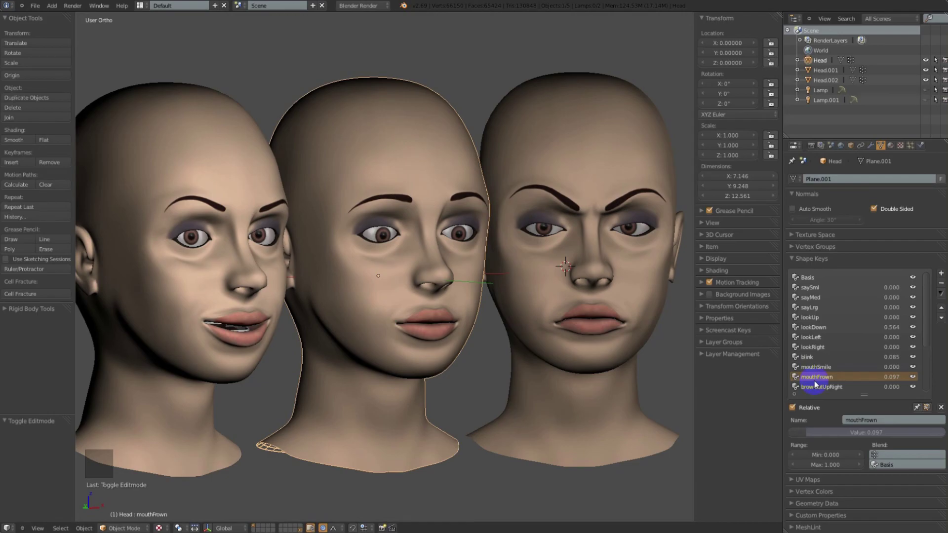
# - Toggle the edit-mode shape key display and clear all the Head's shape key values to 0.000
pyautogui.click(928, 408)
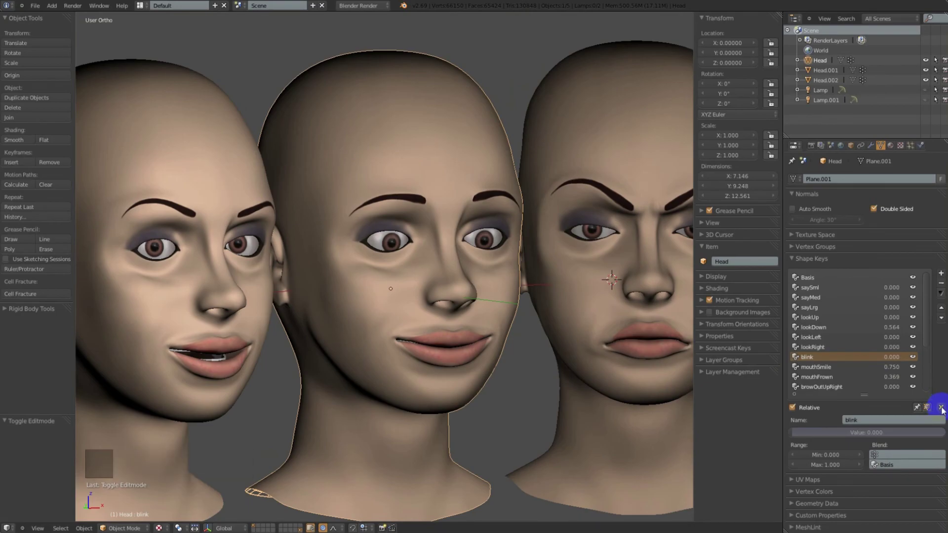
pyautogui.click(941, 408)
pyautogui.click(887, 305)
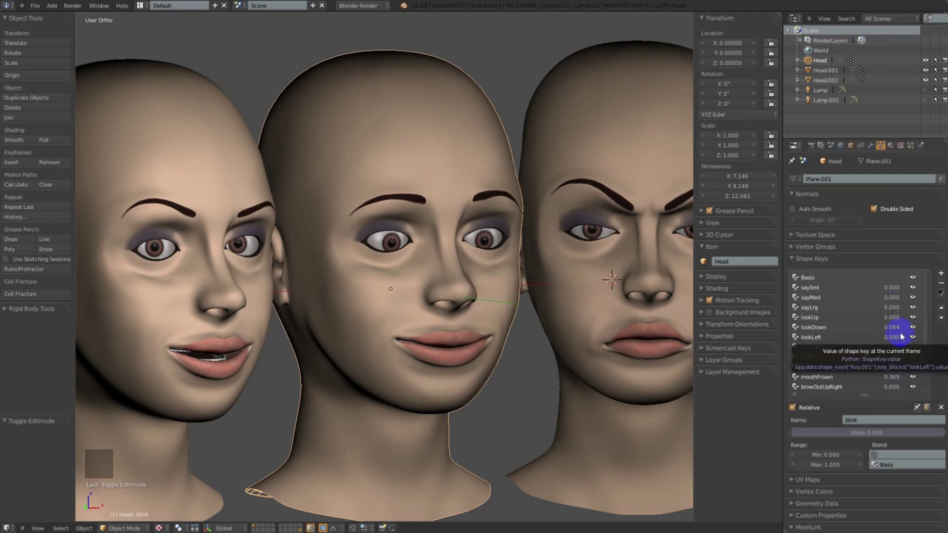
pyautogui.click(942, 407)
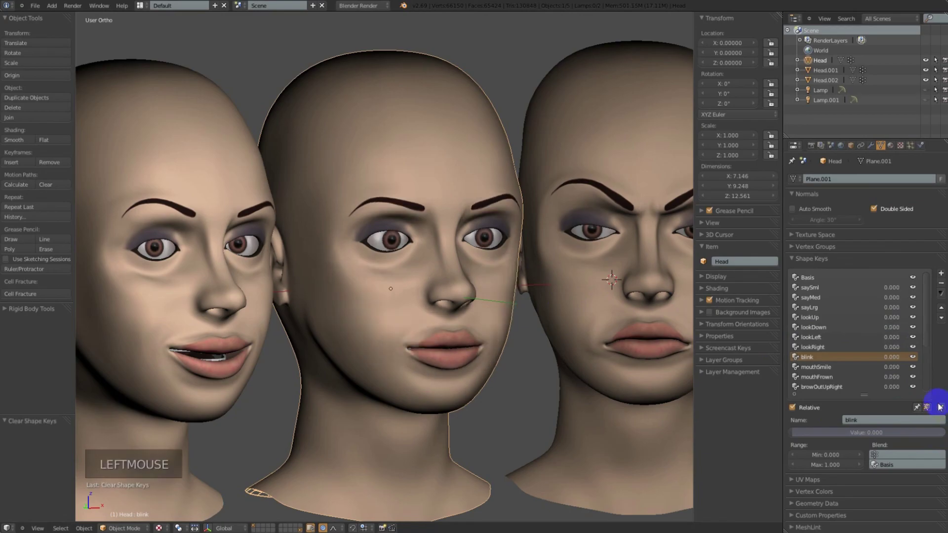
pyautogui.moveTo(925, 315); pyautogui.dragTo(916, 275)
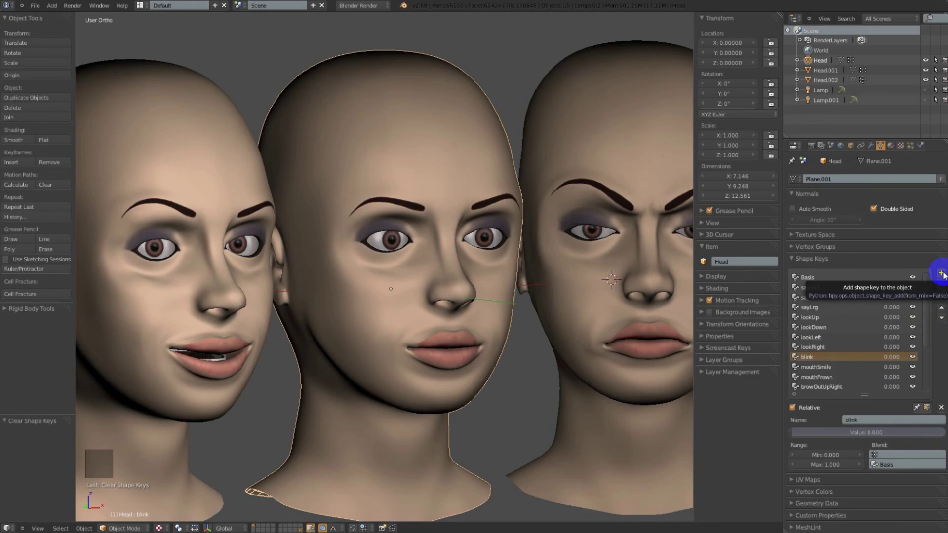
pyautogui.click(941, 274)
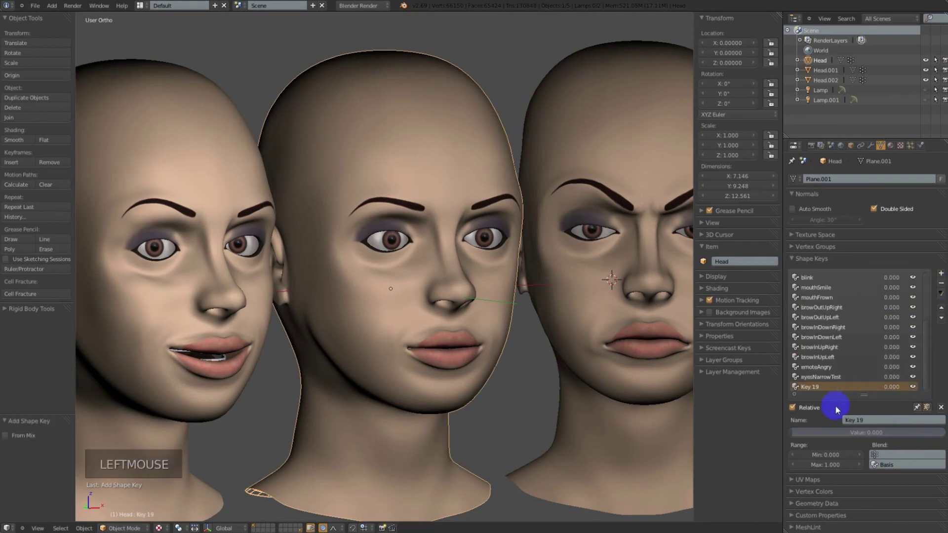
pyautogui.click(871, 421)
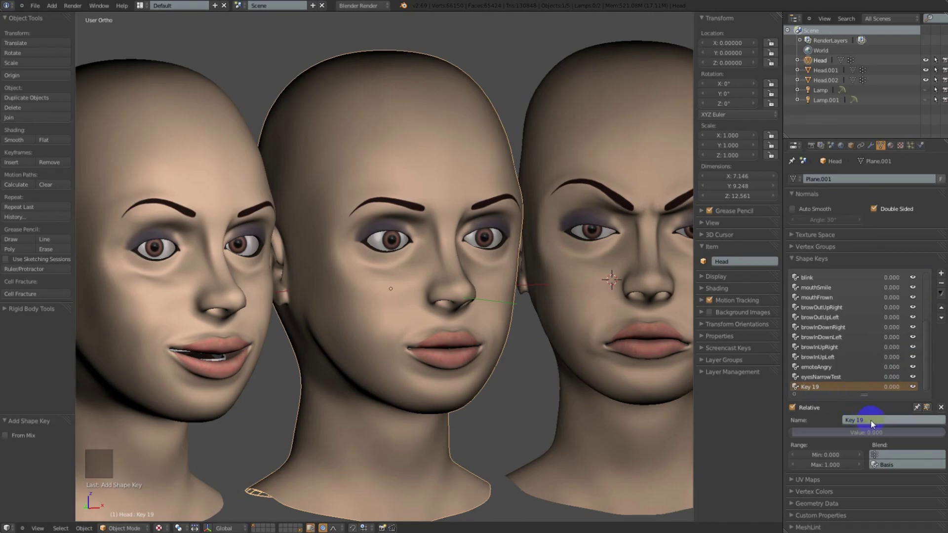
pyautogui.press('Return')
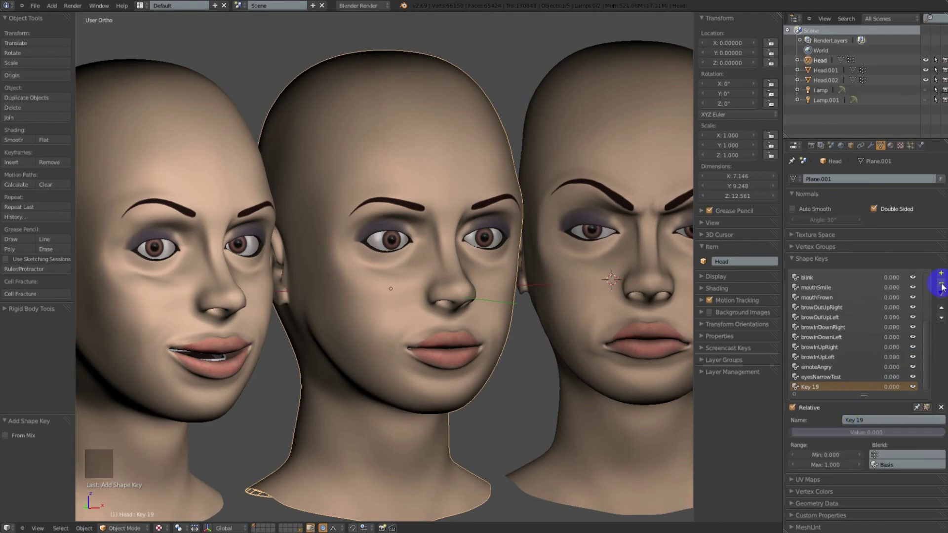
pyautogui.click(942, 285)
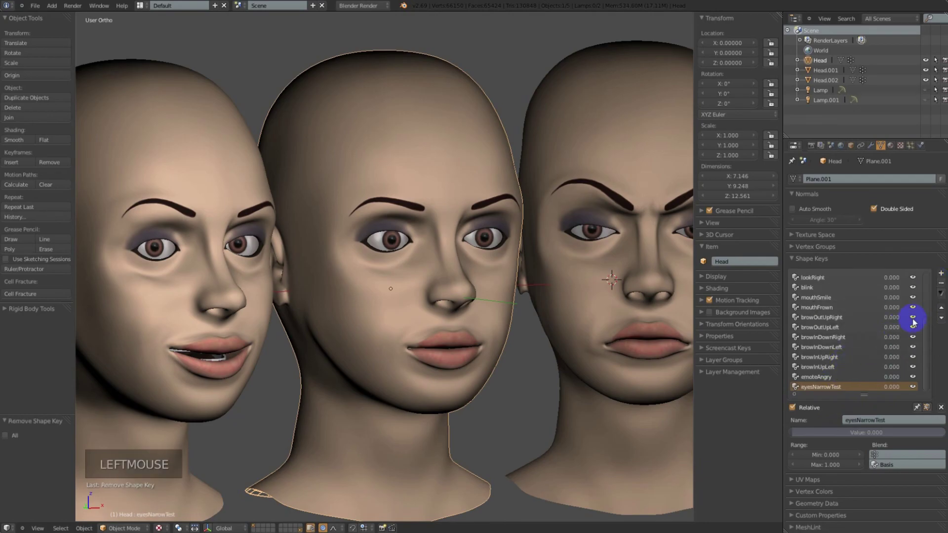
pyautogui.click(941, 283)
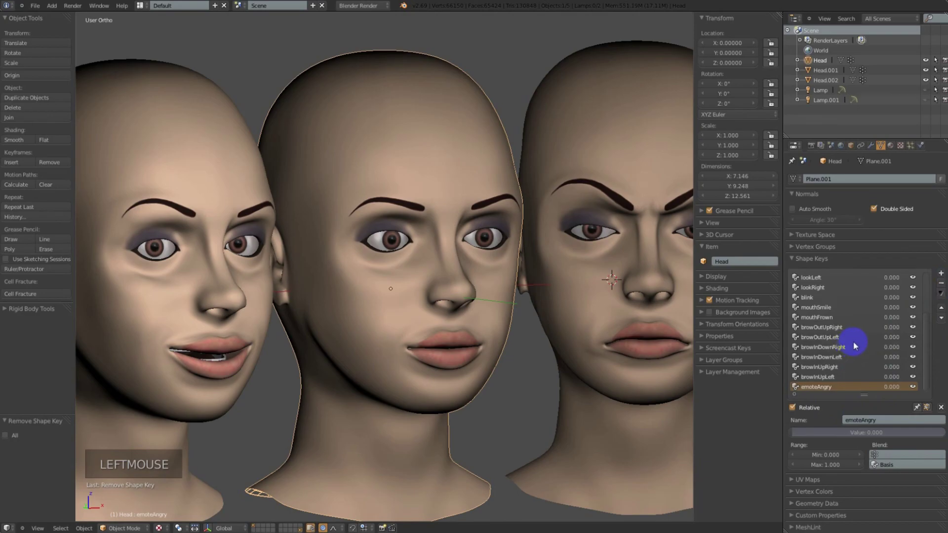
pyautogui.hotkey('ctrl', 'z')
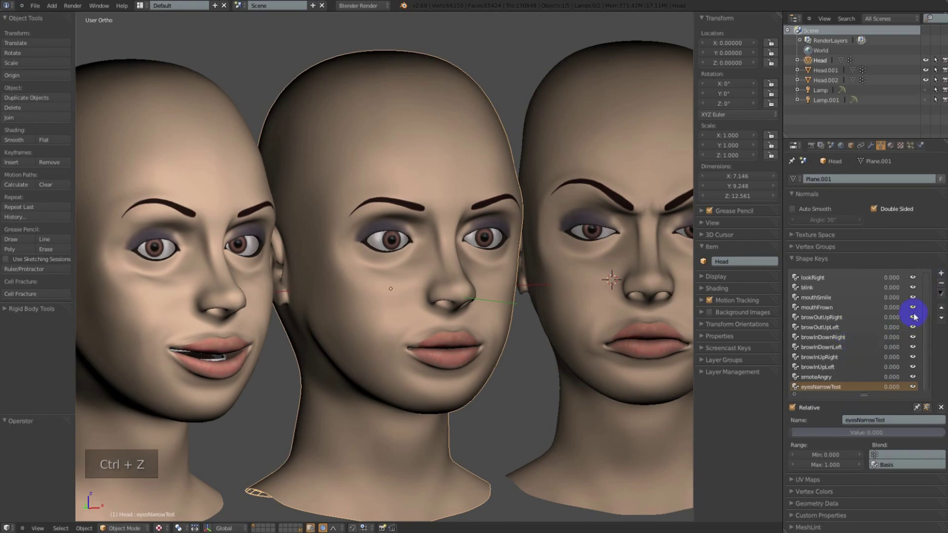
pyautogui.click(941, 294)
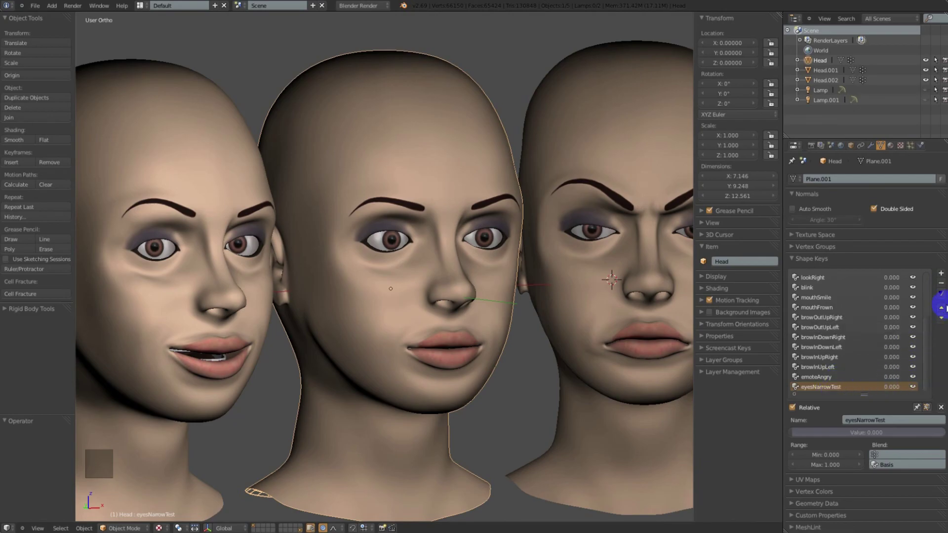
pyautogui.click(942, 309)
pyautogui.click(941, 308)
pyautogui.click(942, 308)
pyautogui.click(942, 309)
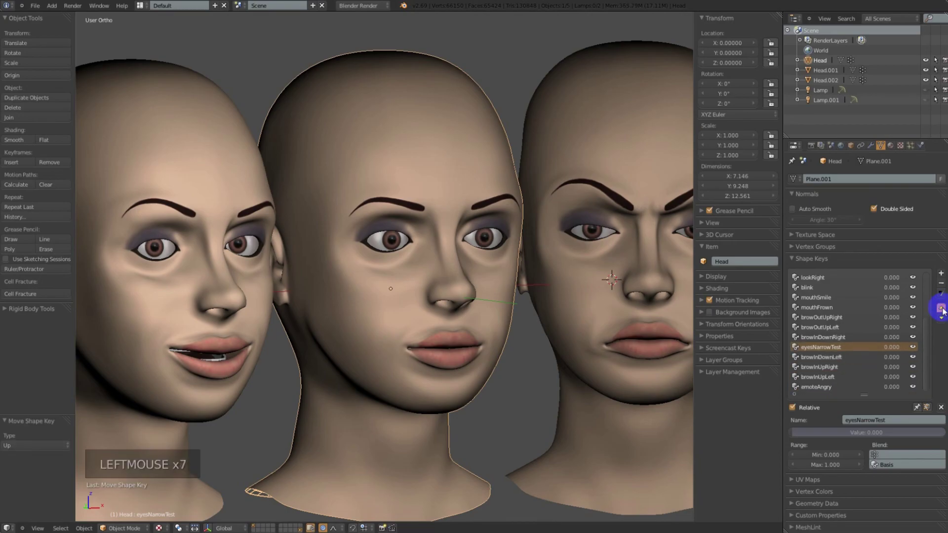
pyautogui.click(942, 309)
pyautogui.click(941, 308)
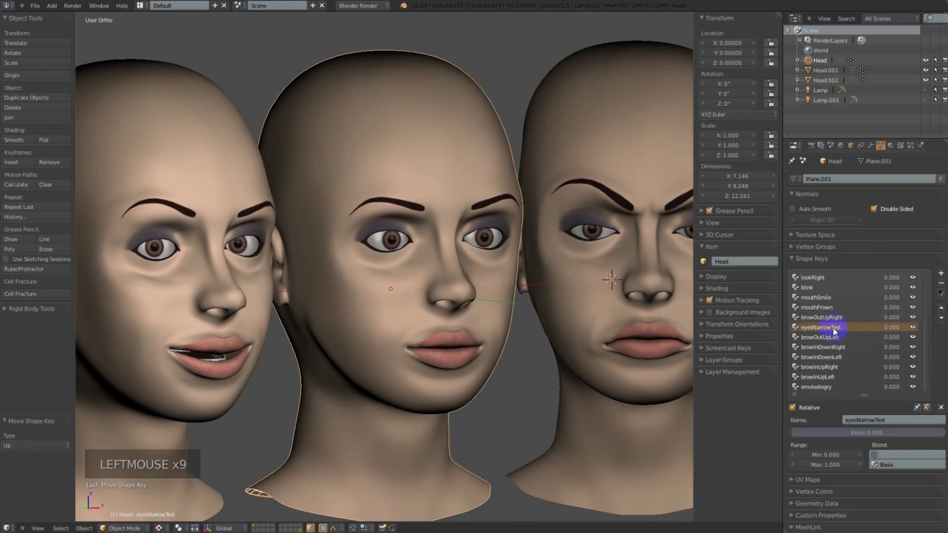
pyautogui.click(941, 319)
pyautogui.click(941, 320)
pyautogui.click(941, 320)
pyautogui.click(942, 320)
pyautogui.click(942, 320)
pyautogui.click(942, 320)
pyautogui.click(942, 320)
pyautogui.moveTo(927, 331); pyautogui.dragTo(929, 292)
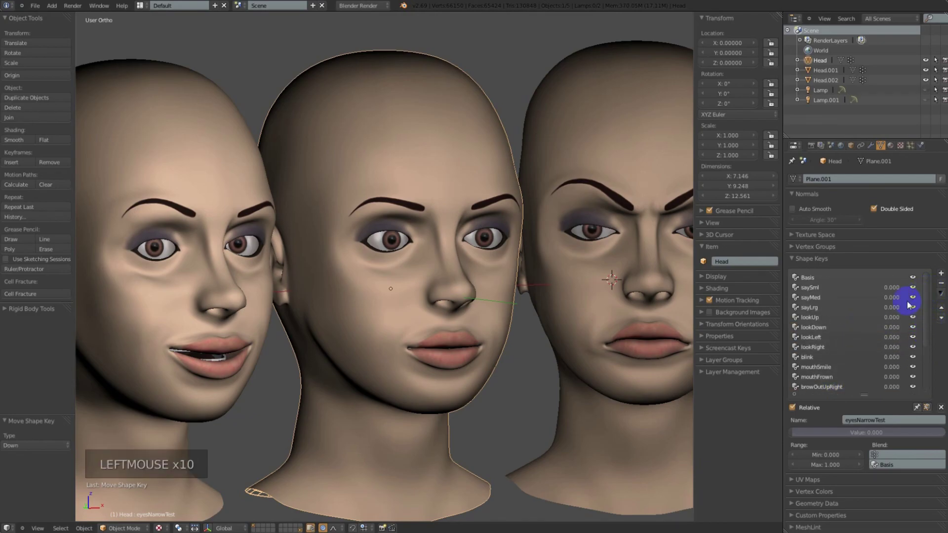
pyautogui.click(812, 288)
pyautogui.click(814, 298)
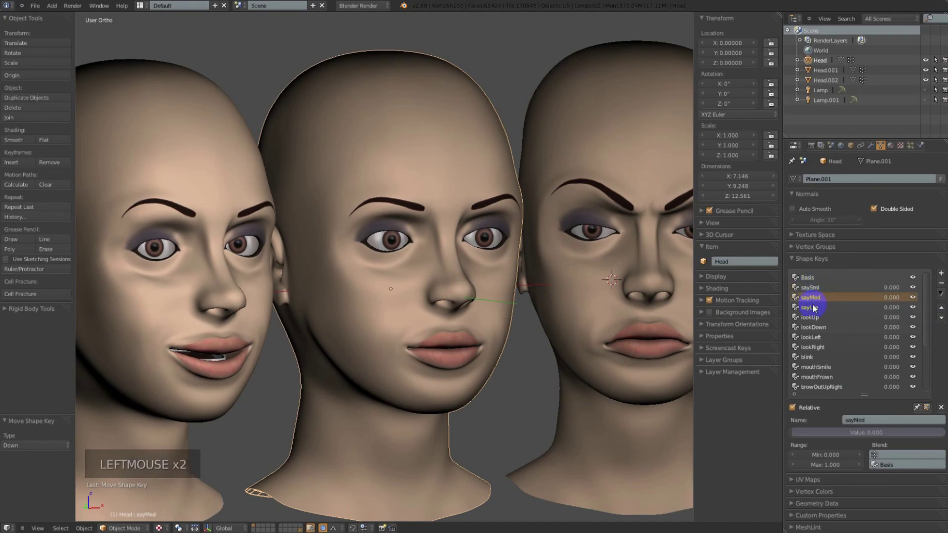
pyautogui.click(816, 308)
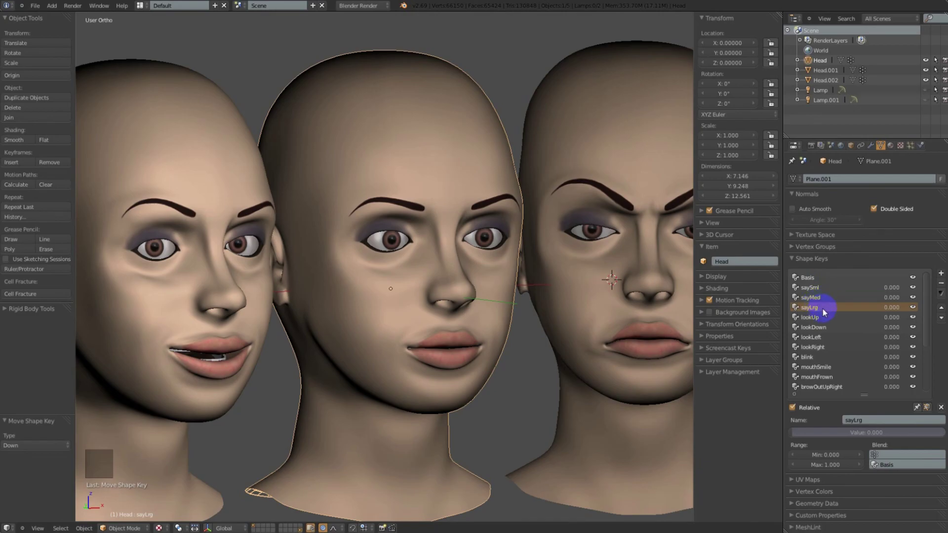
pyautogui.scroll(-2, 829, 313)
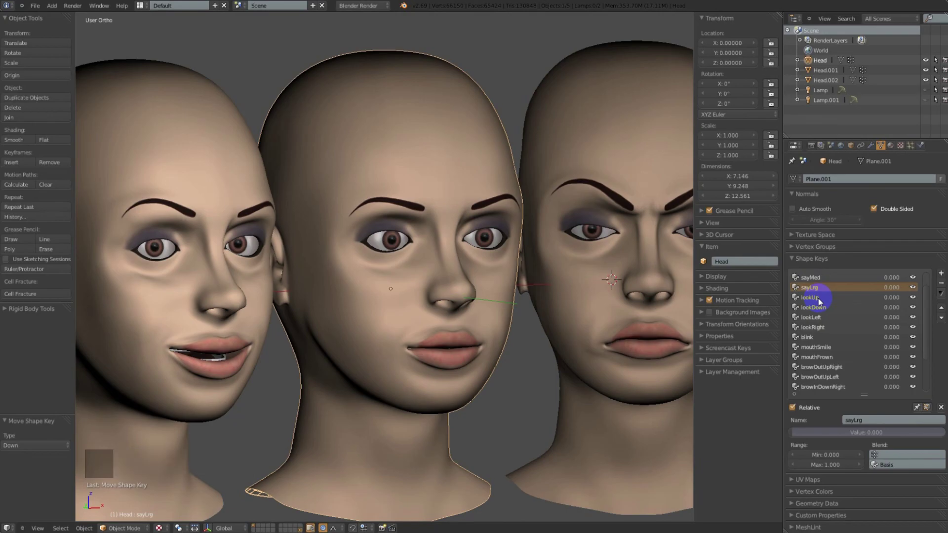
pyautogui.click(818, 299)
pyautogui.click(820, 308)
pyautogui.click(820, 318)
pyautogui.click(819, 328)
pyautogui.click(817, 338)
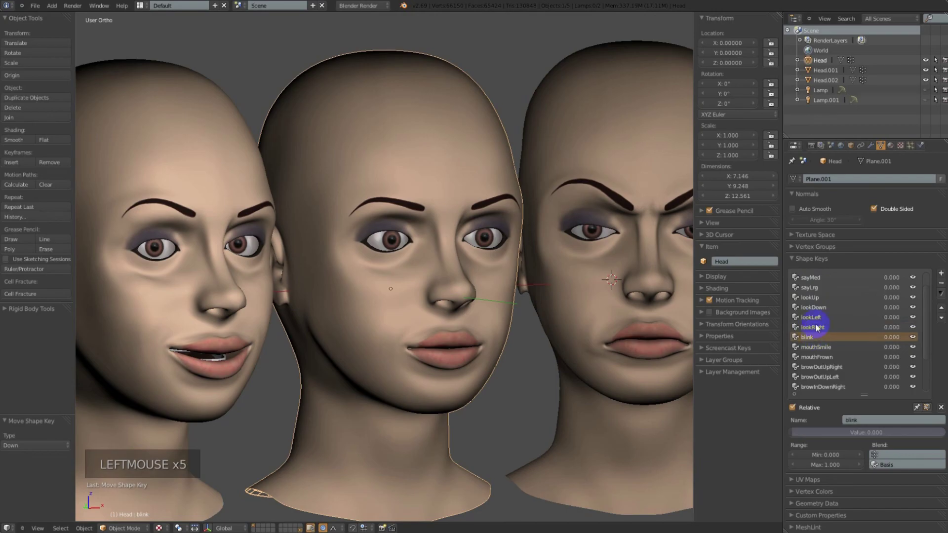
pyautogui.click(816, 299)
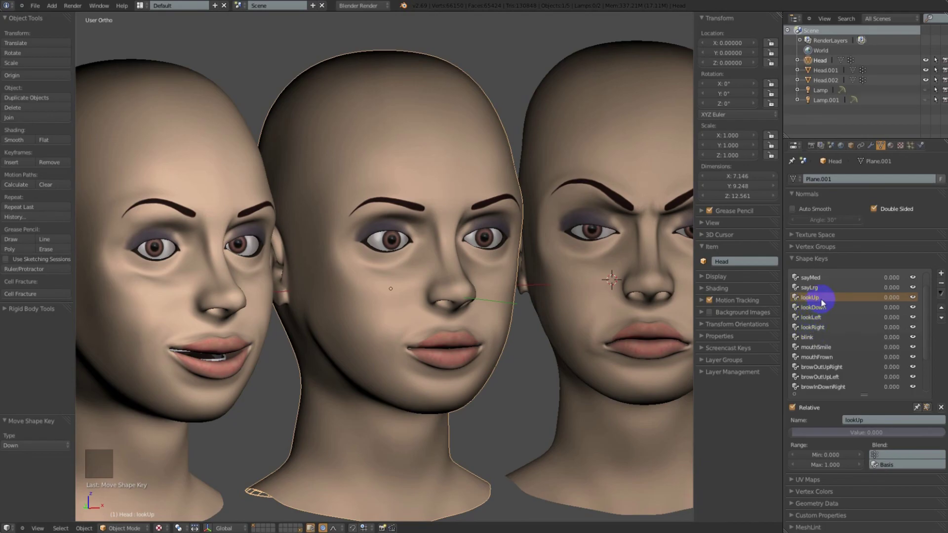
pyautogui.scroll(2, 840, 304)
pyautogui.click(454, 358)
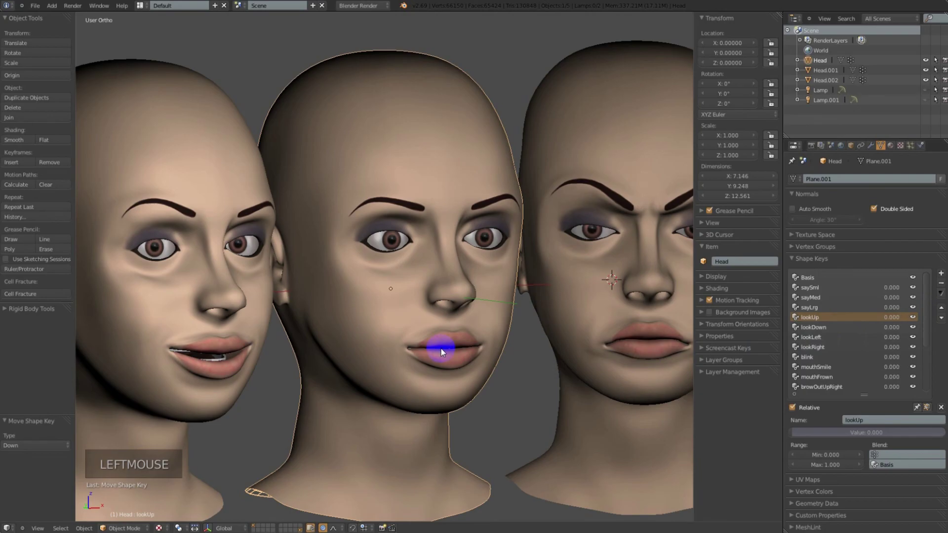